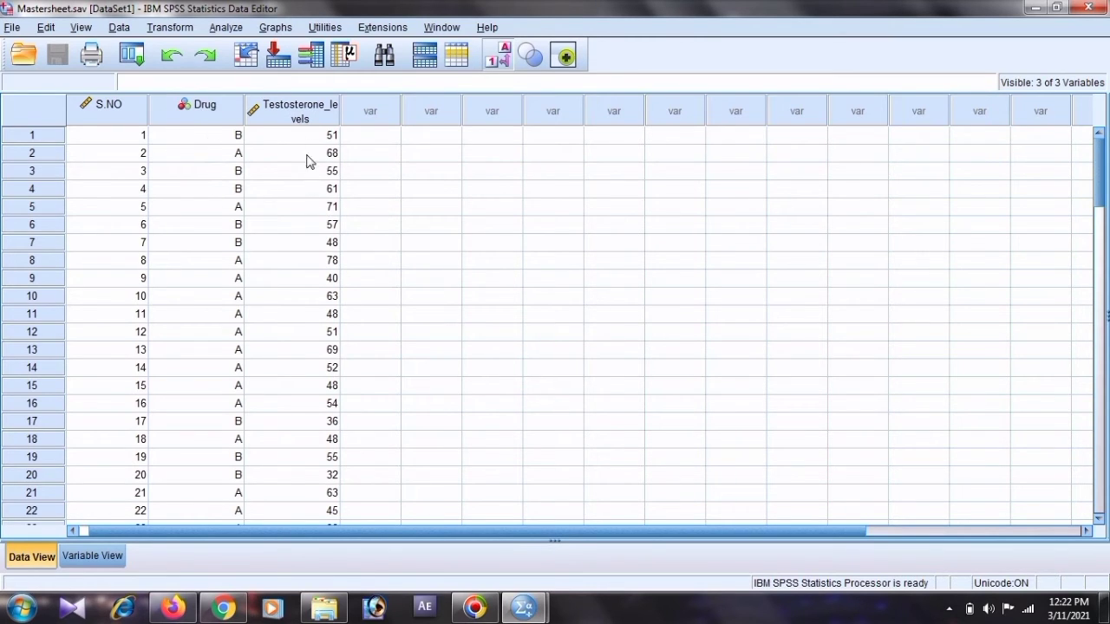
Examine the dataset and the value labels defined for the Drug variable, and return to the data values
scroll(317, 256, "down", 5)
scroll(310, 258, "up", 5)
double_click(229, 113)
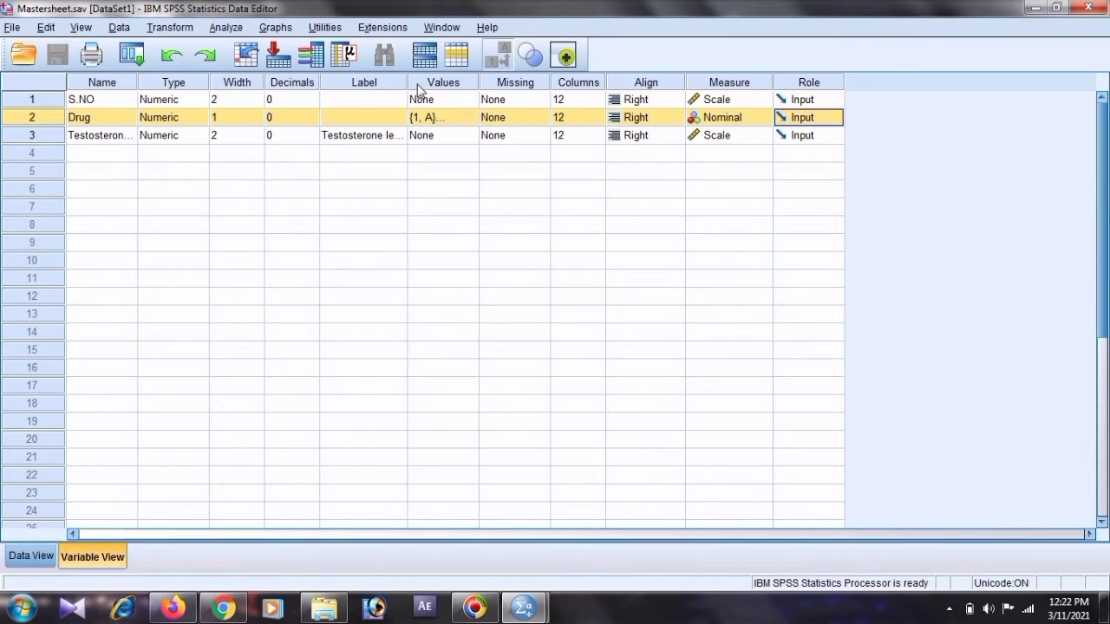
left_click_drag(407, 85, 466, 111)
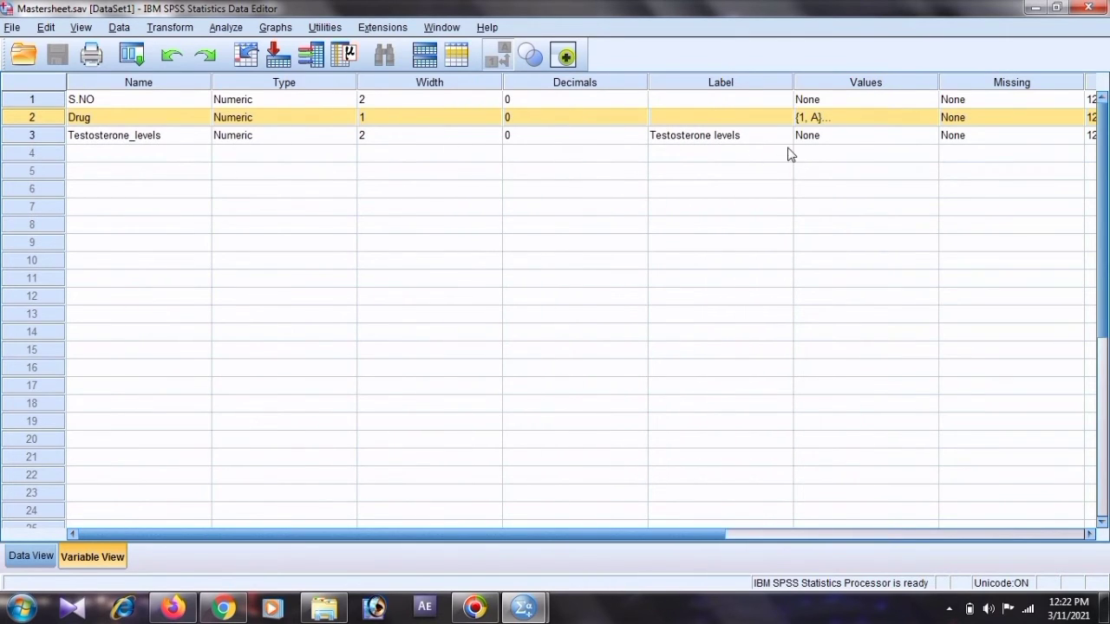
left_click_drag(710, 535, 459, 495)
left_click(932, 119)
left_click(928, 118)
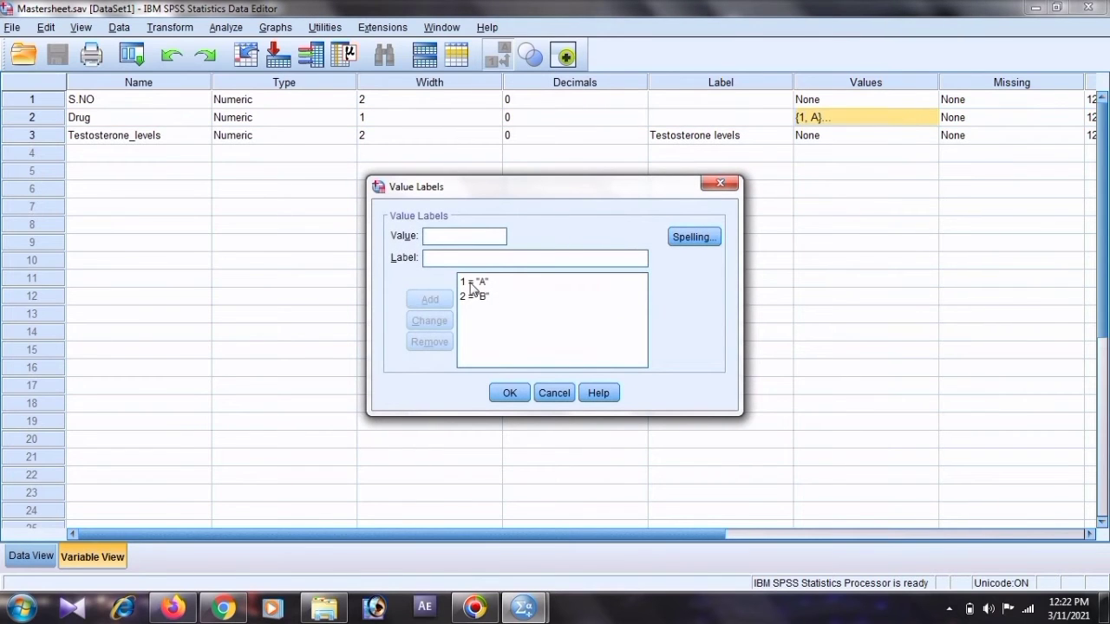
left_click(721, 183)
double_click(40, 117)
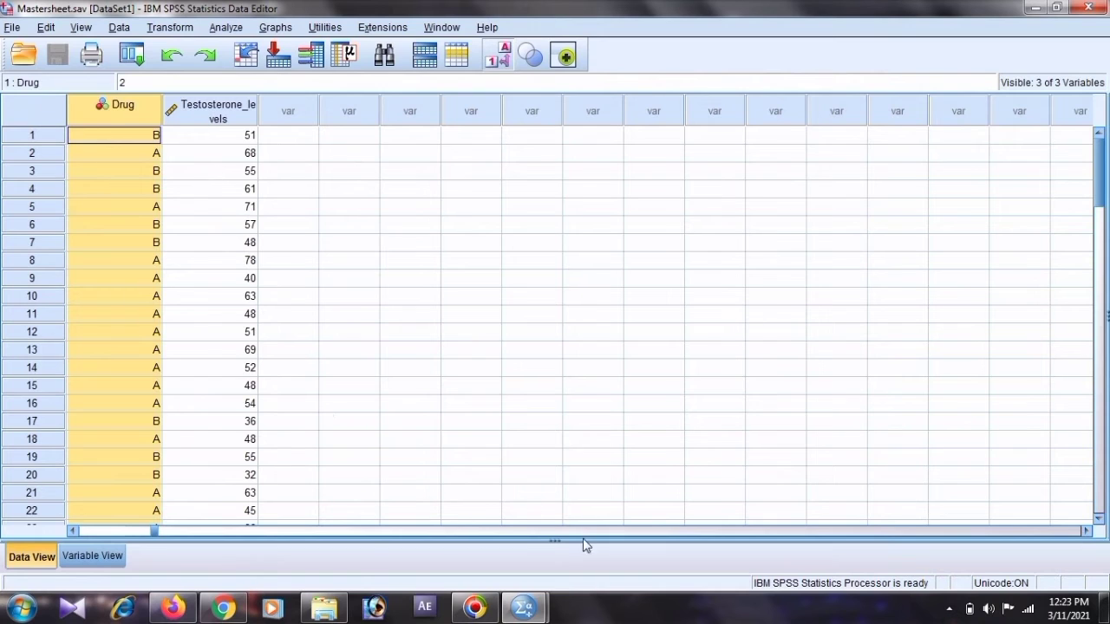
left_click(147, 531)
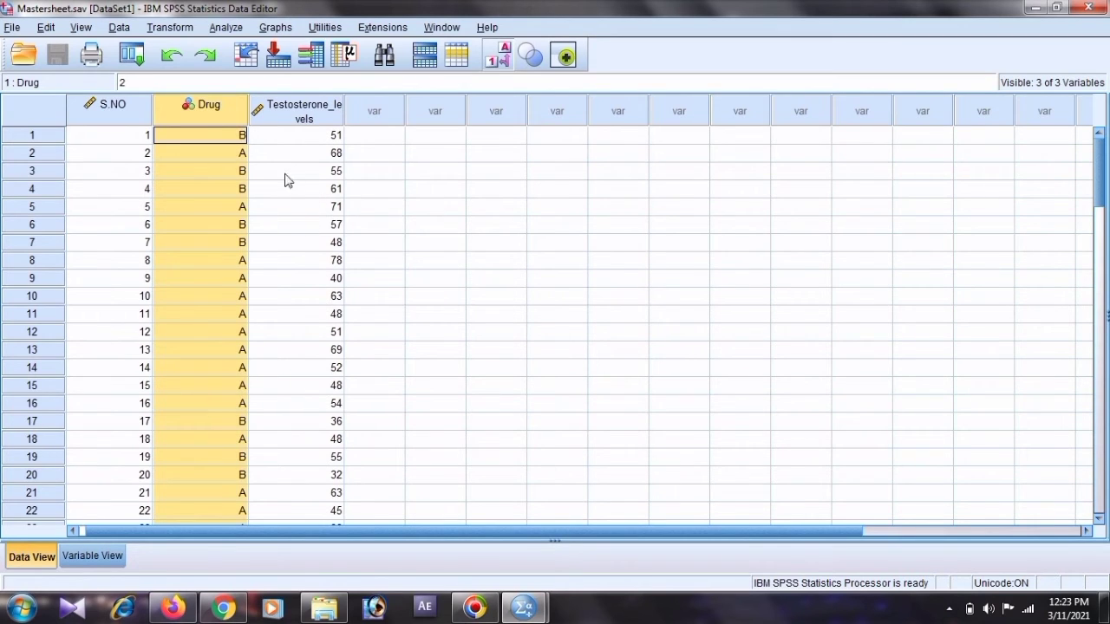
Set up an Explore analysis with Testosterone levels as the dependent variable, displaying both statistics and plots
left_click(319, 119)
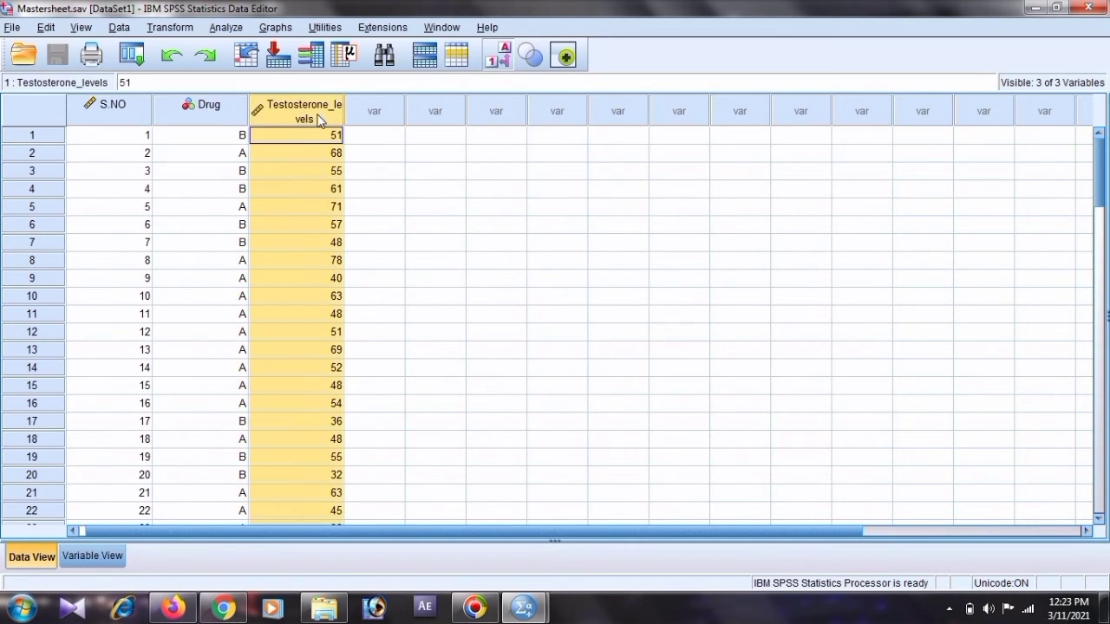
left_click(229, 29)
mouse_move(354, 67)
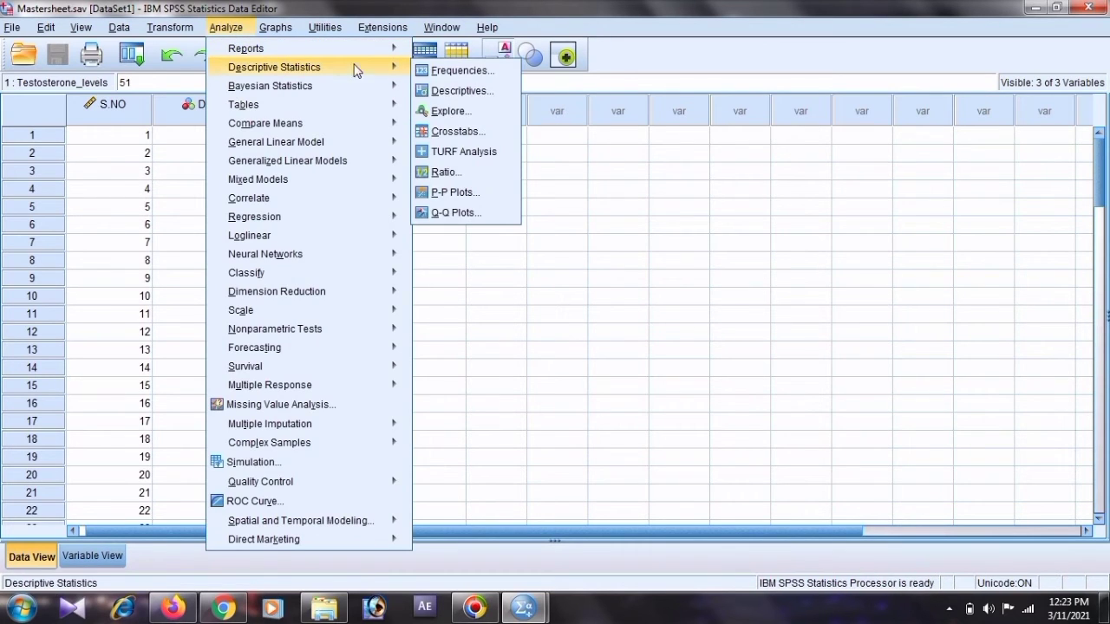
left_click(471, 113)
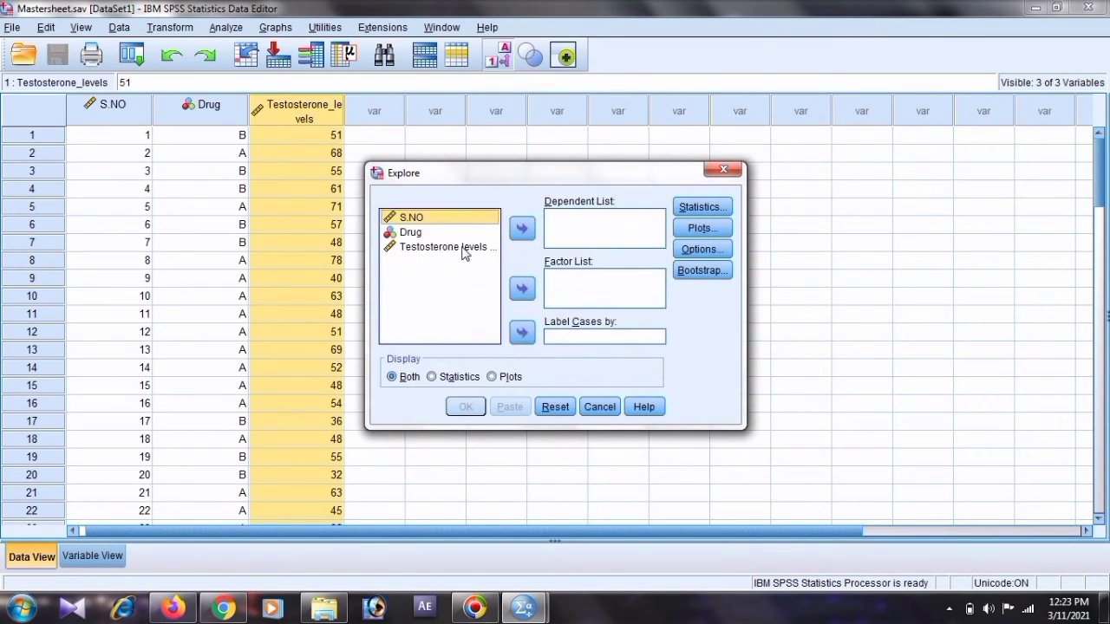
left_click(464, 250)
left_click(522, 228)
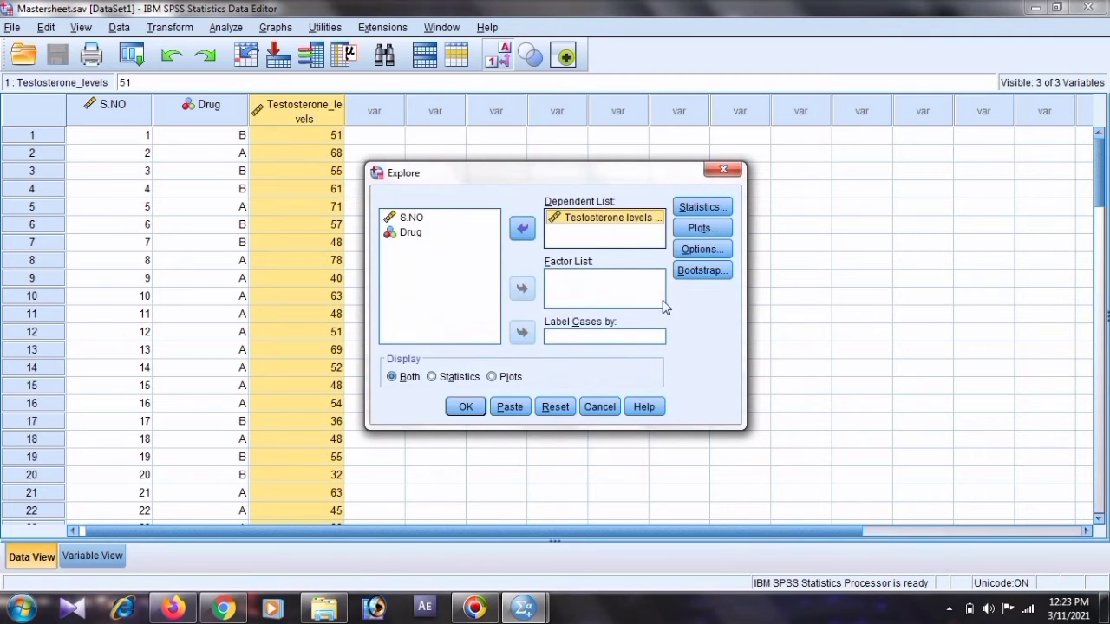
left_click(433, 377)
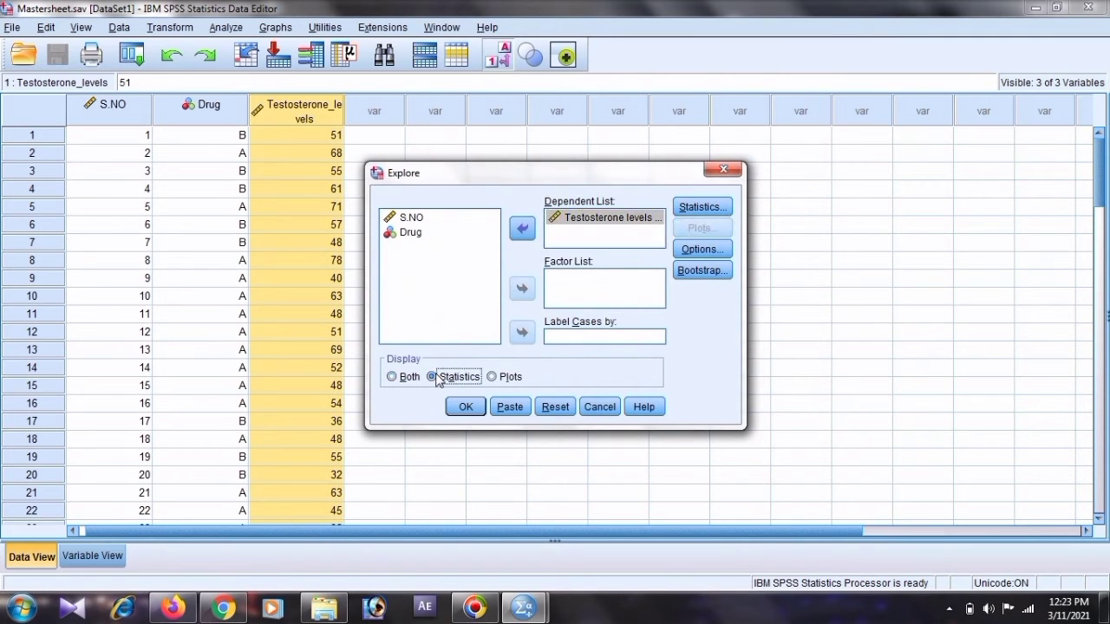
left_click(392, 376)
Add Outliers to the Explore statistics, keeping Descriptives with a 95% confidence interval for the mean
left_click(698, 207)
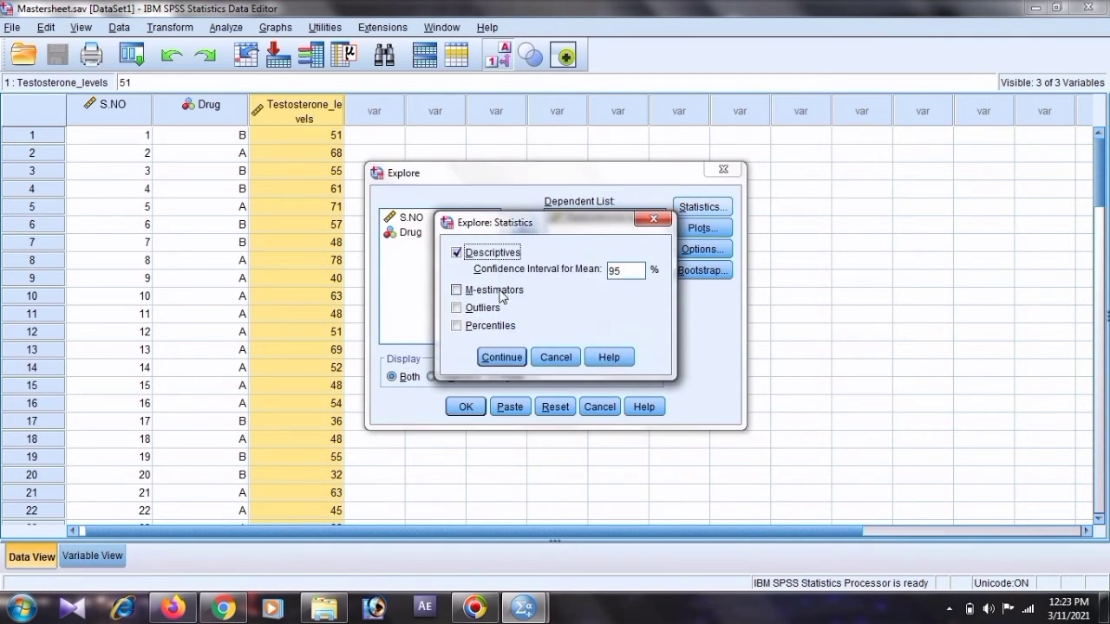
left_click(476, 315)
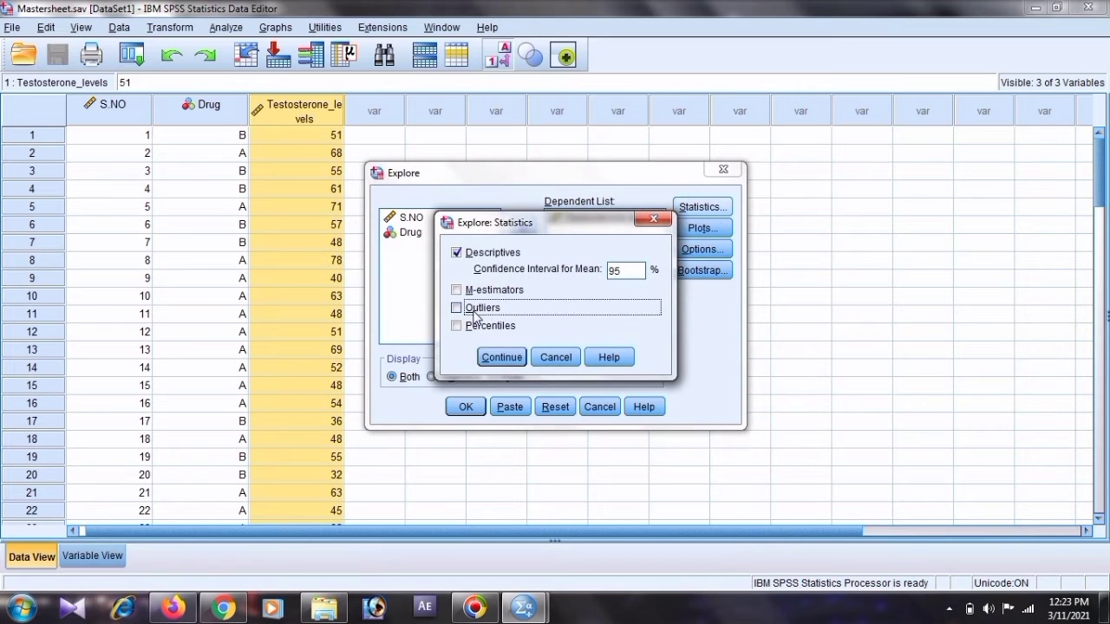
left_click(501, 358)
Include a histogram and normality plots with tests in the Explore plots, and run the analysis
left_click(699, 229)
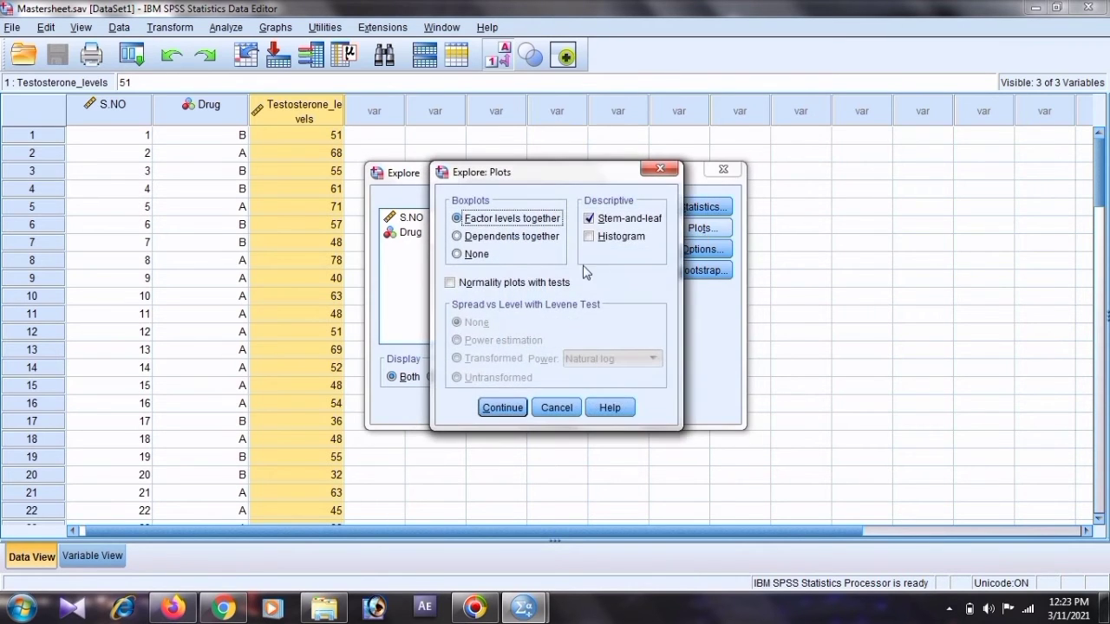
left_click(499, 285)
left_click(612, 244)
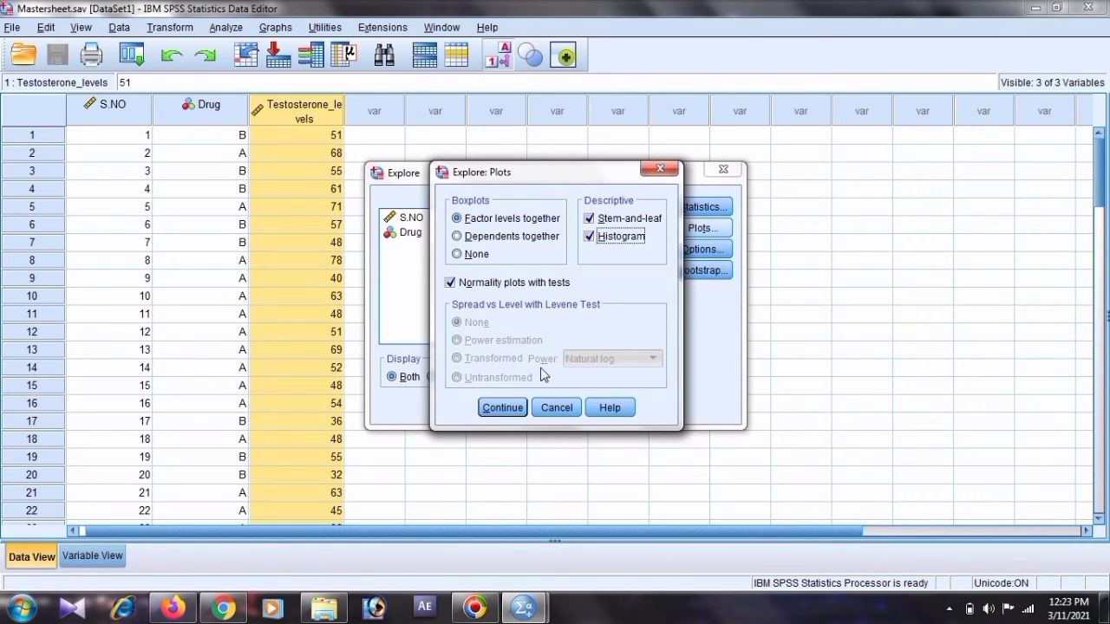
left_click(510, 410)
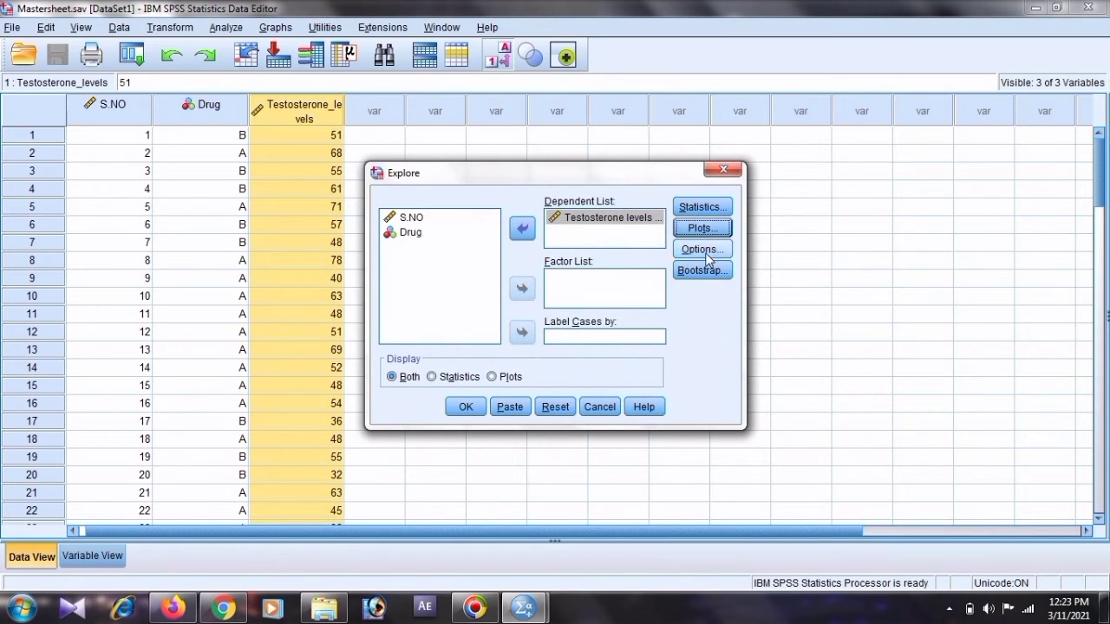
left_click(473, 406)
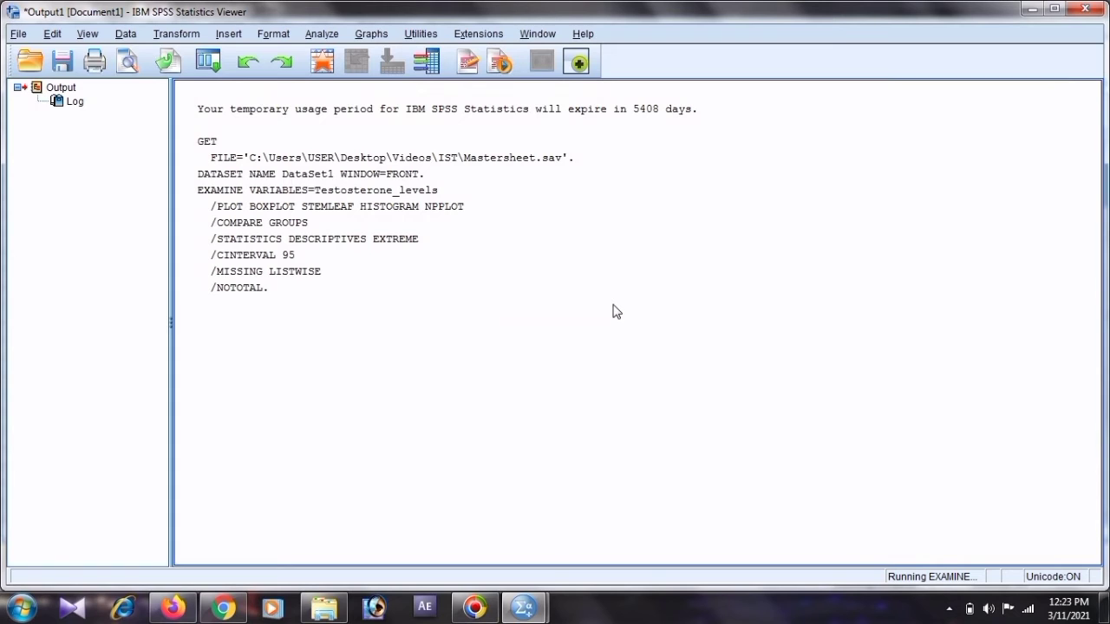
Examine the Descriptives and Extreme Values tables for Testosterone levels in the Explore output
scroll(598, 324, "down", 1)
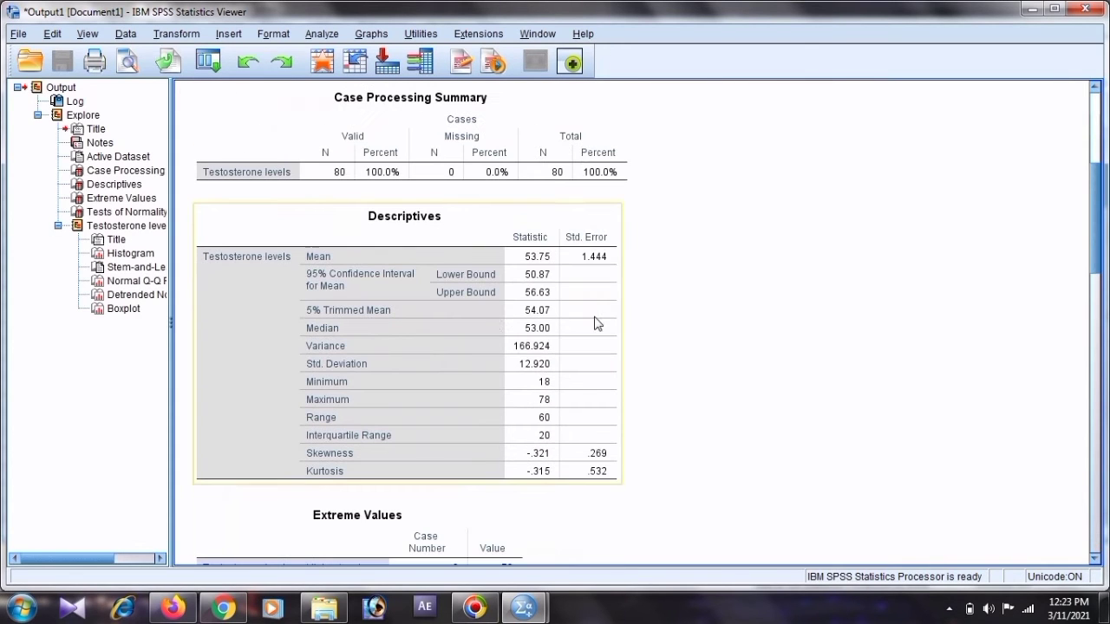
scroll(550, 348, "down", 2)
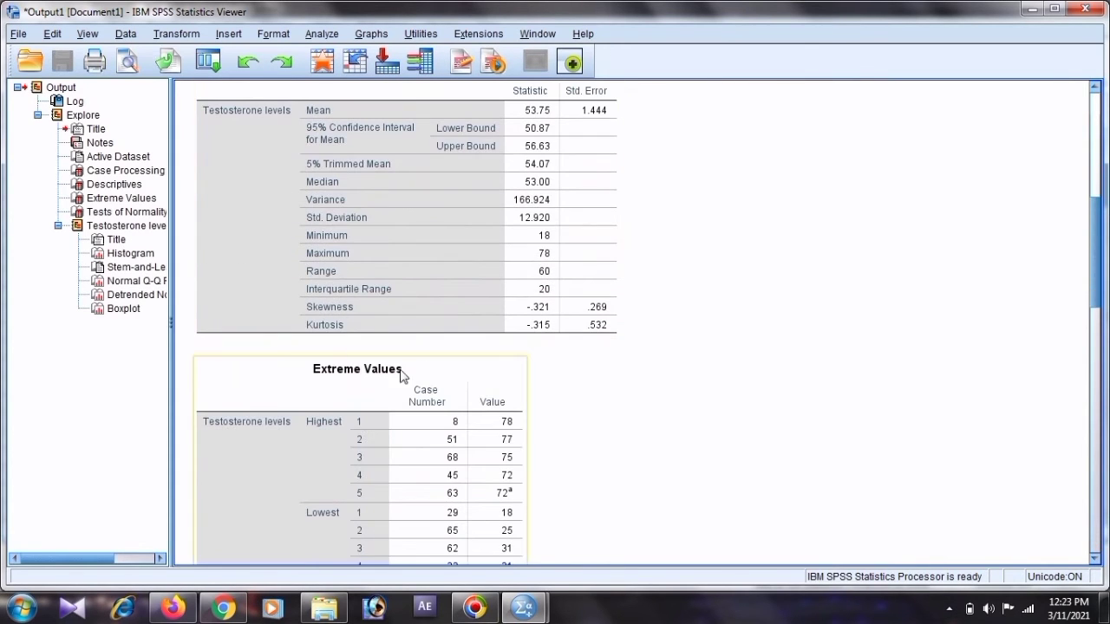
scroll(440, 433, "down", 1)
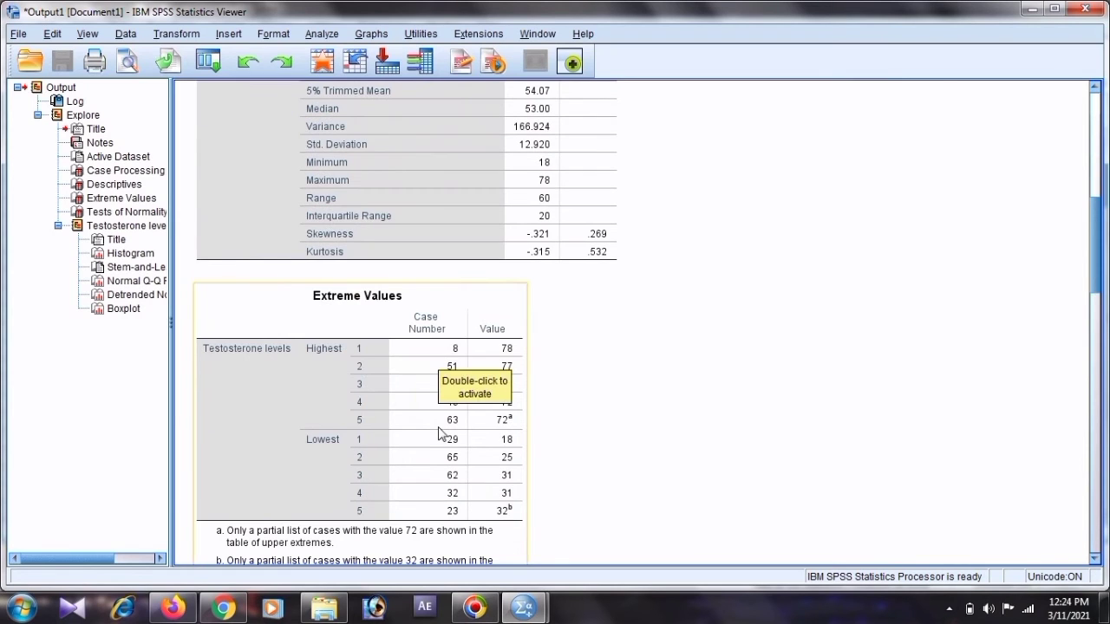
scroll(507, 462, "up", 2)
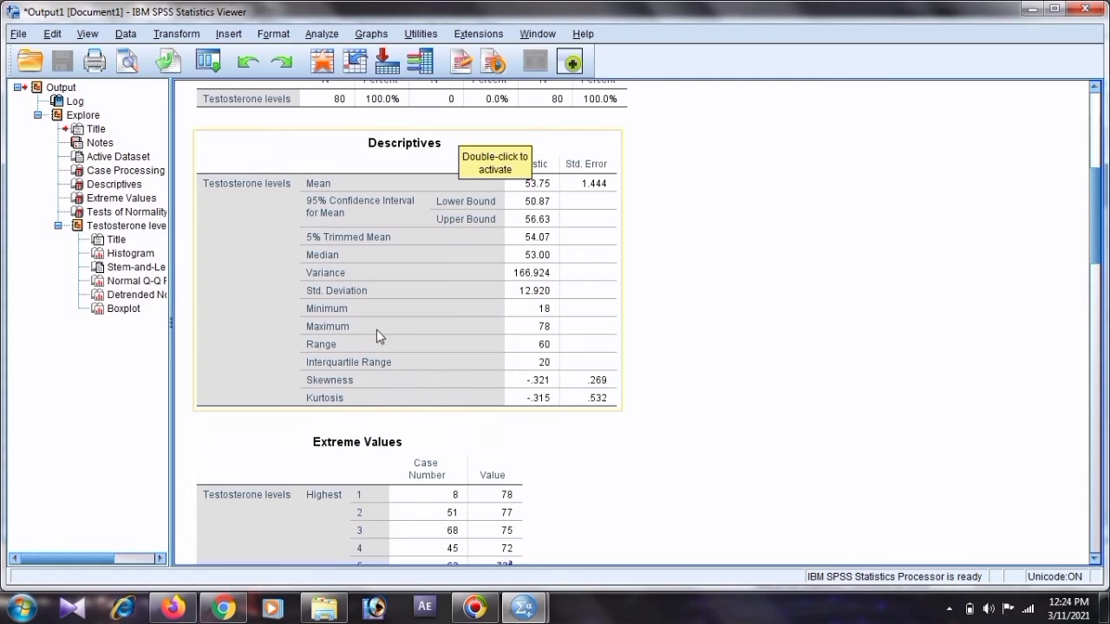
scroll(596, 434, "down", 1)
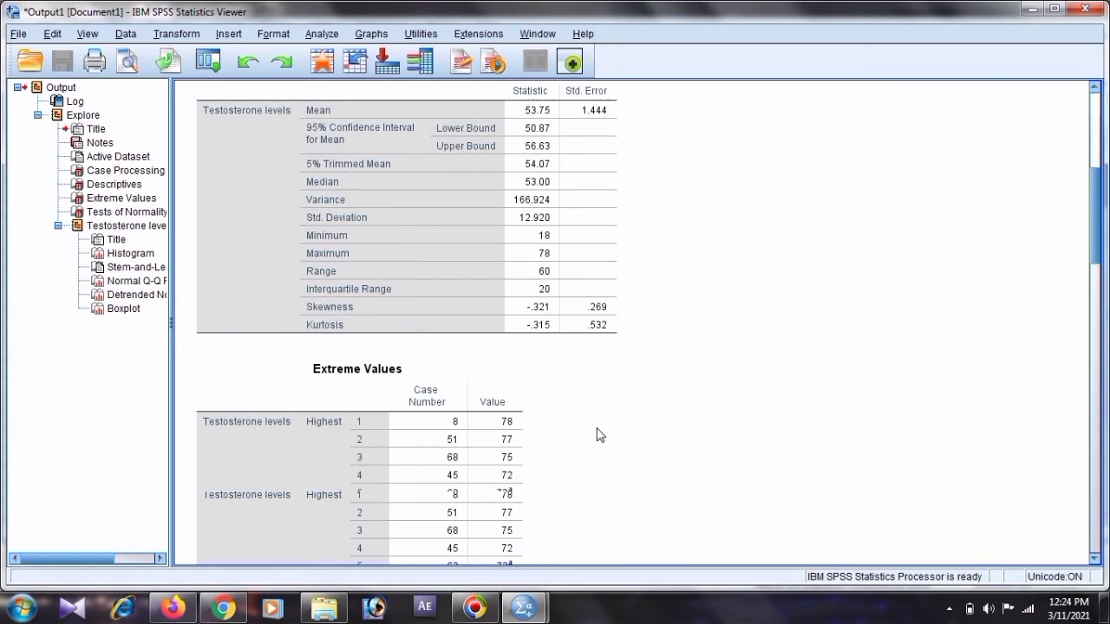
scroll(595, 435, "down", 2)
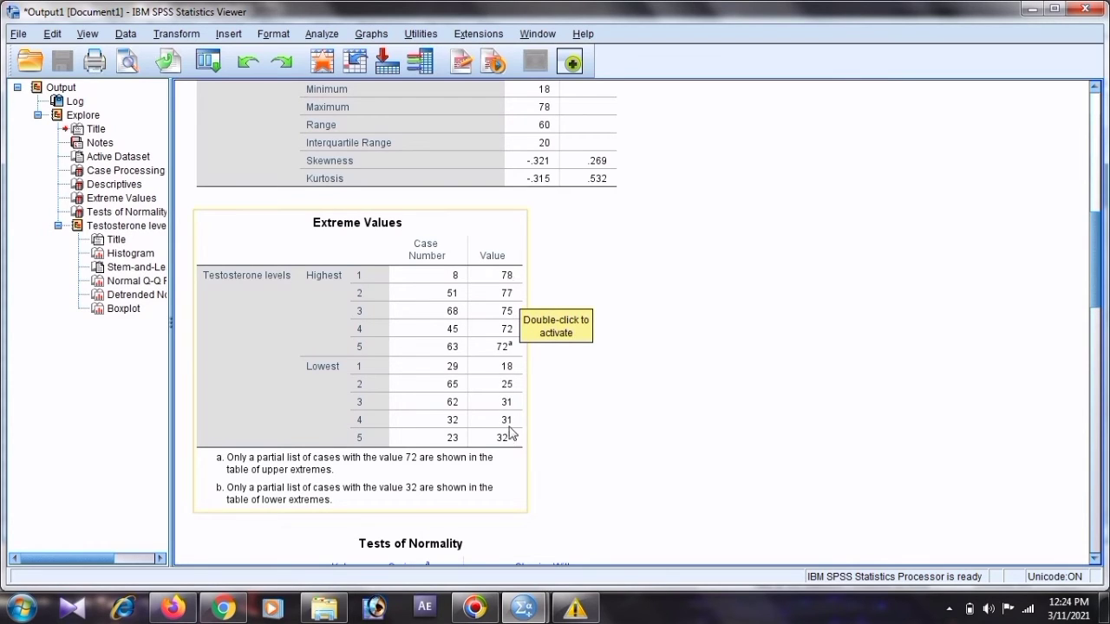
scroll(508, 426, "down", 2)
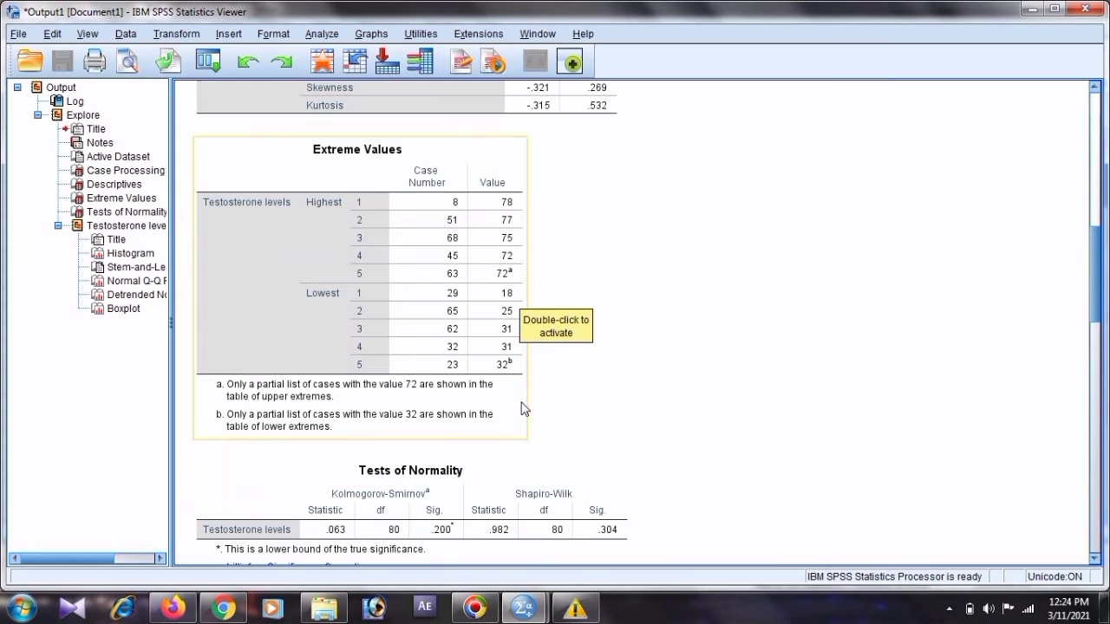
scroll(512, 403, "down", 2)
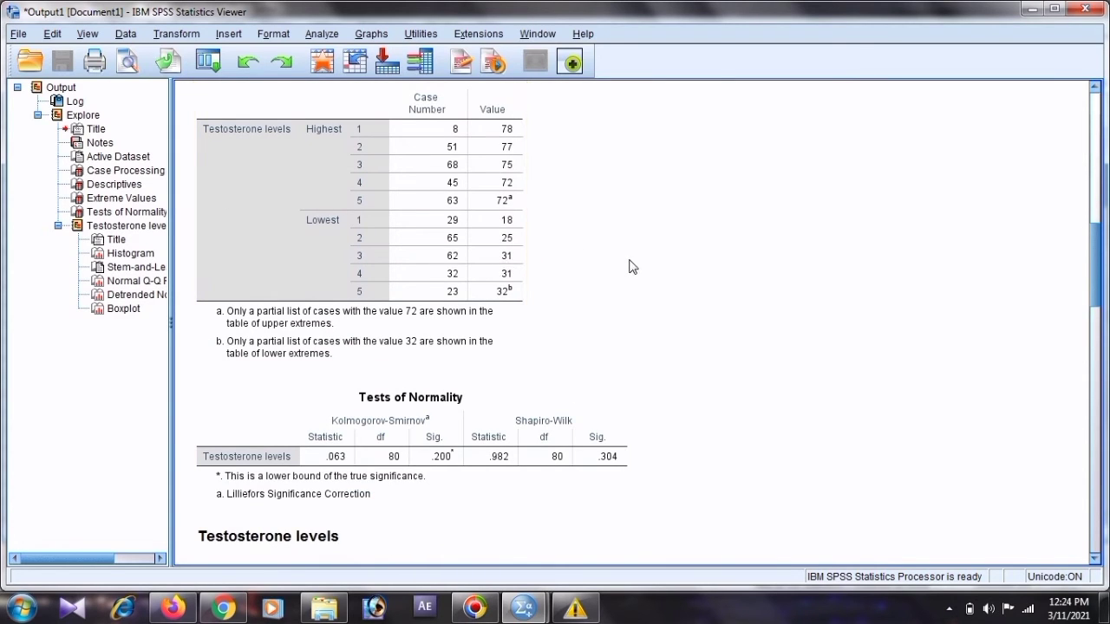
Review the Tests of Normality table together with the histogram, Q-Q plots and boxplot of Testosterone levels
scroll(632, 267, "down", 13)
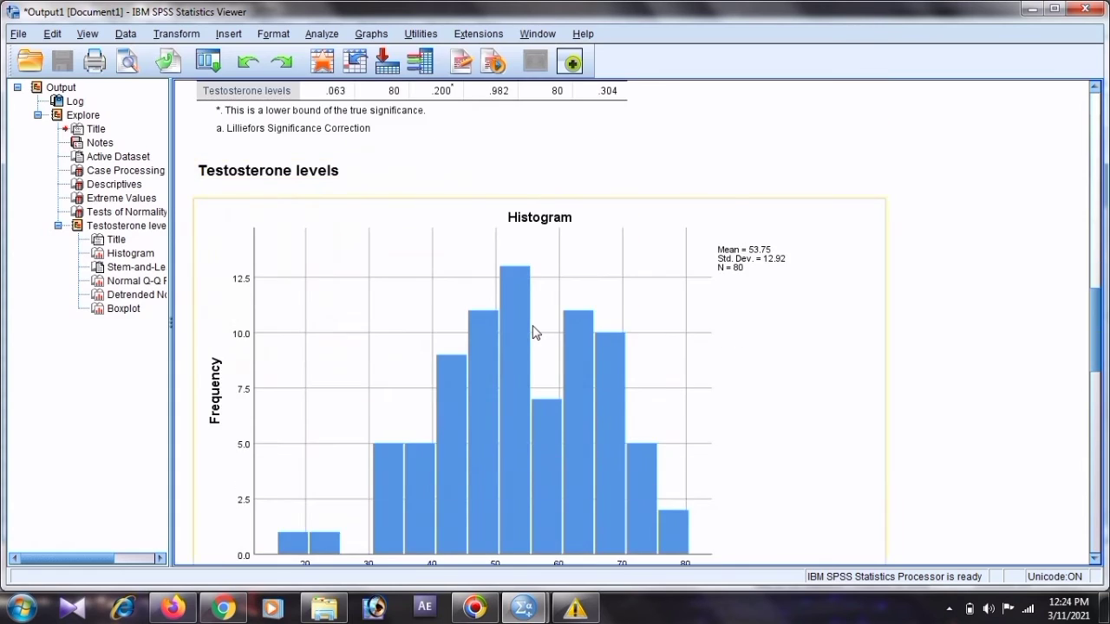
scroll(598, 351, "up", 8)
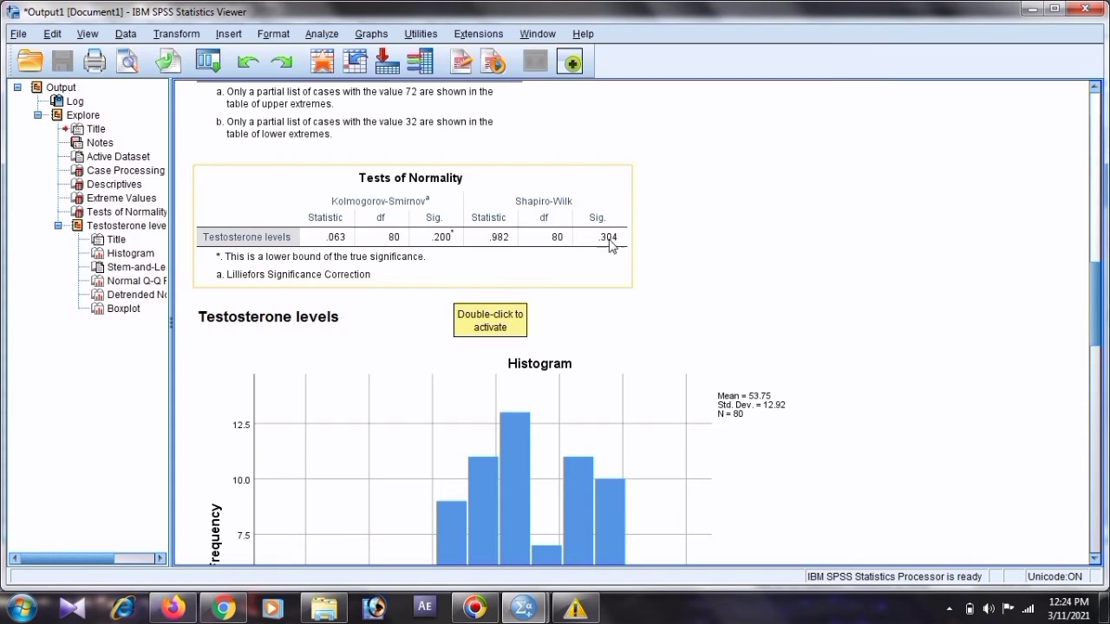
scroll(624, 312, "down", 5)
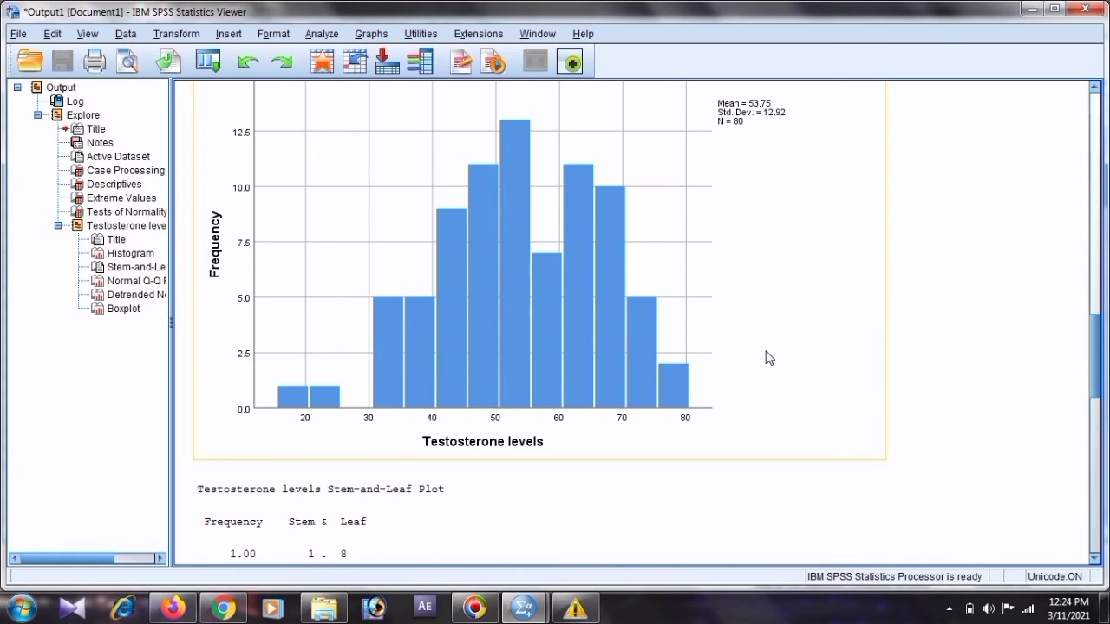
scroll(768, 357, "up", 4)
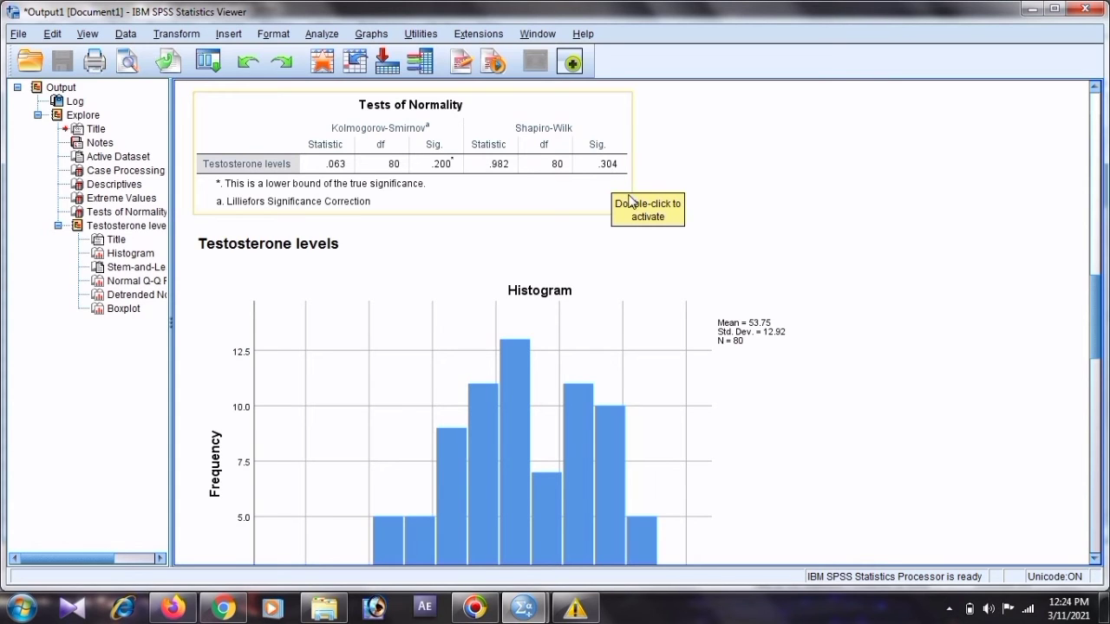
scroll(629, 200, "down", 15)
scroll(630, 200, "up", 2)
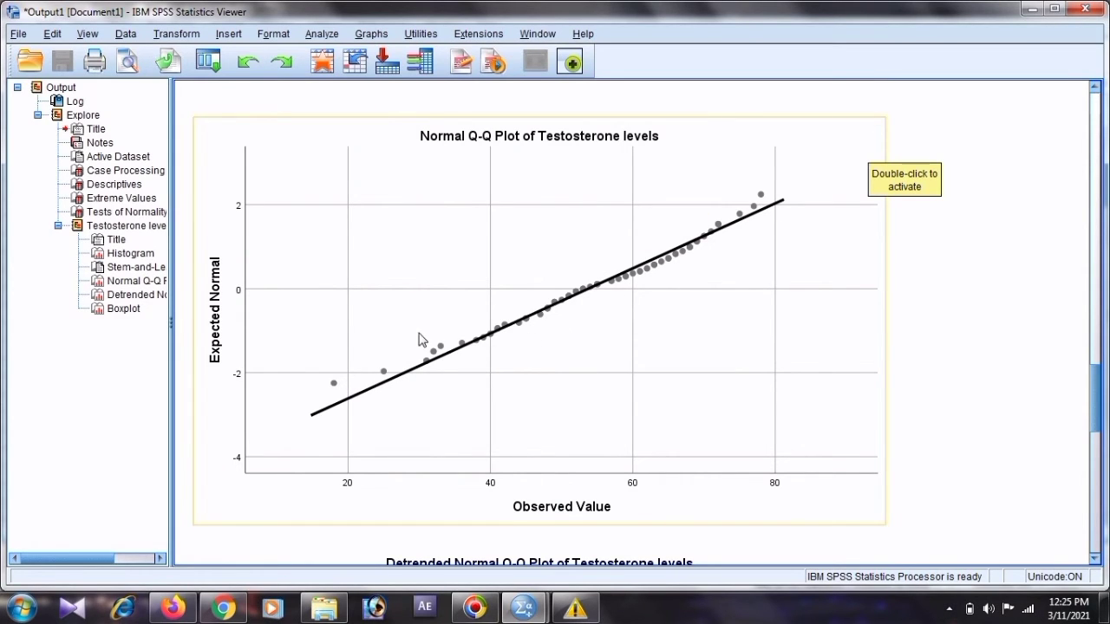
scroll(699, 265, "down", 4)
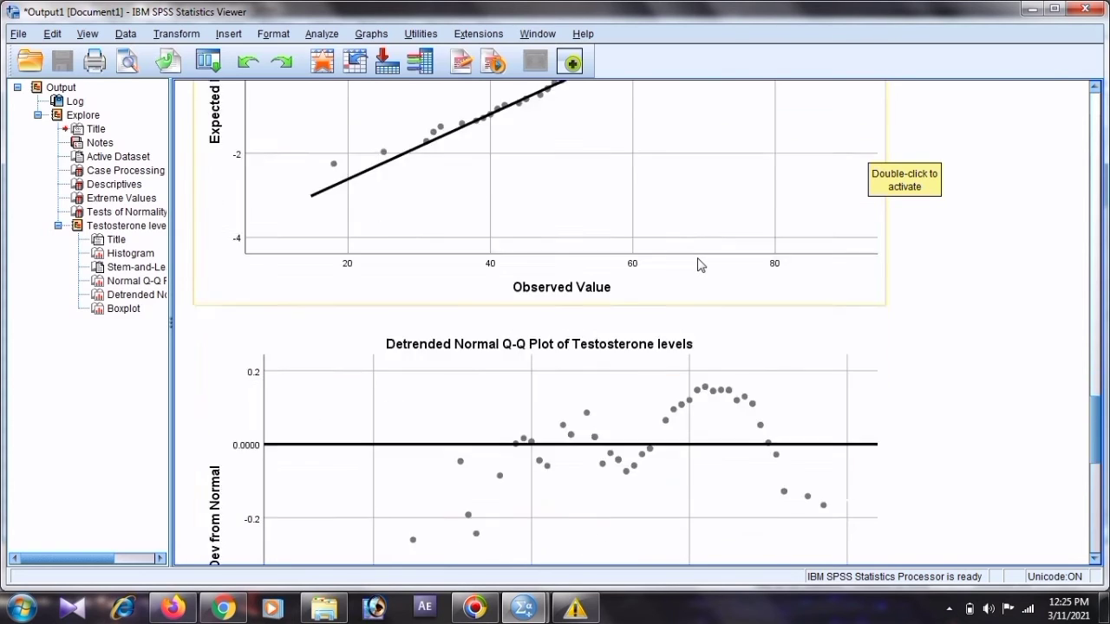
scroll(699, 264, "down", 15)
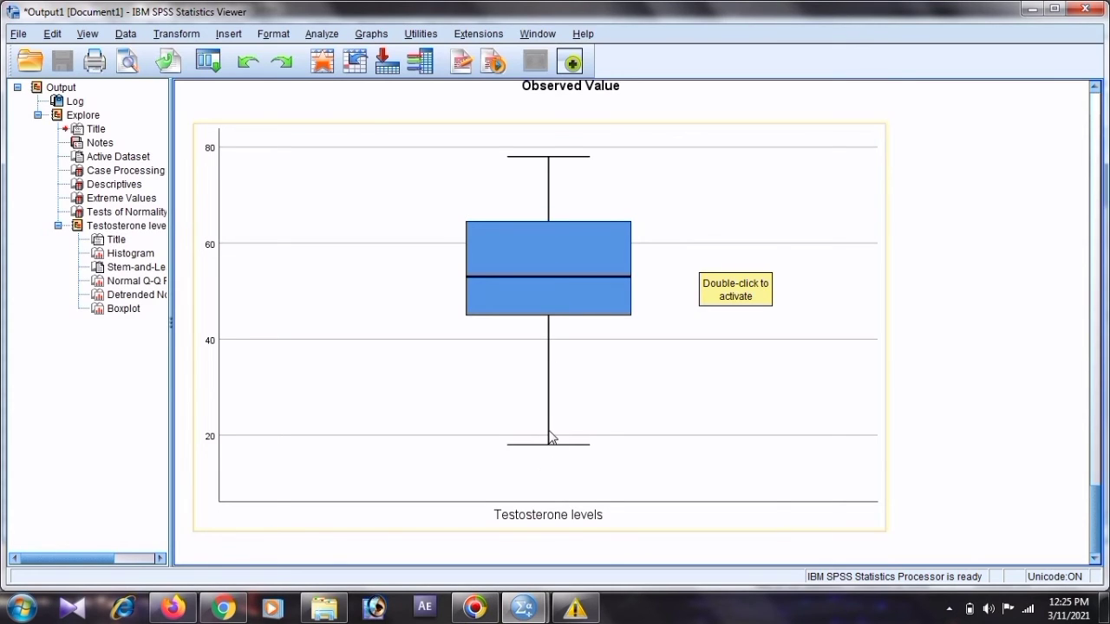
scroll(547, 427, "up", 15)
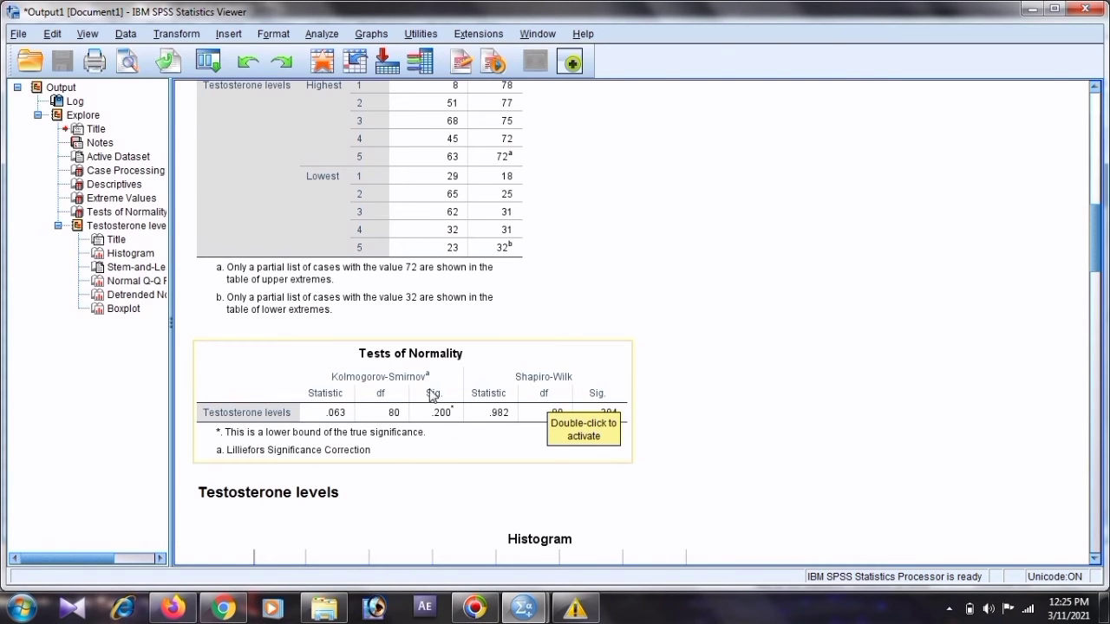
Return to the Mastersheet data and set up an independent-samples t test with Drug as the grouping variable
left_click(1026, 15)
left_click(751, 310)
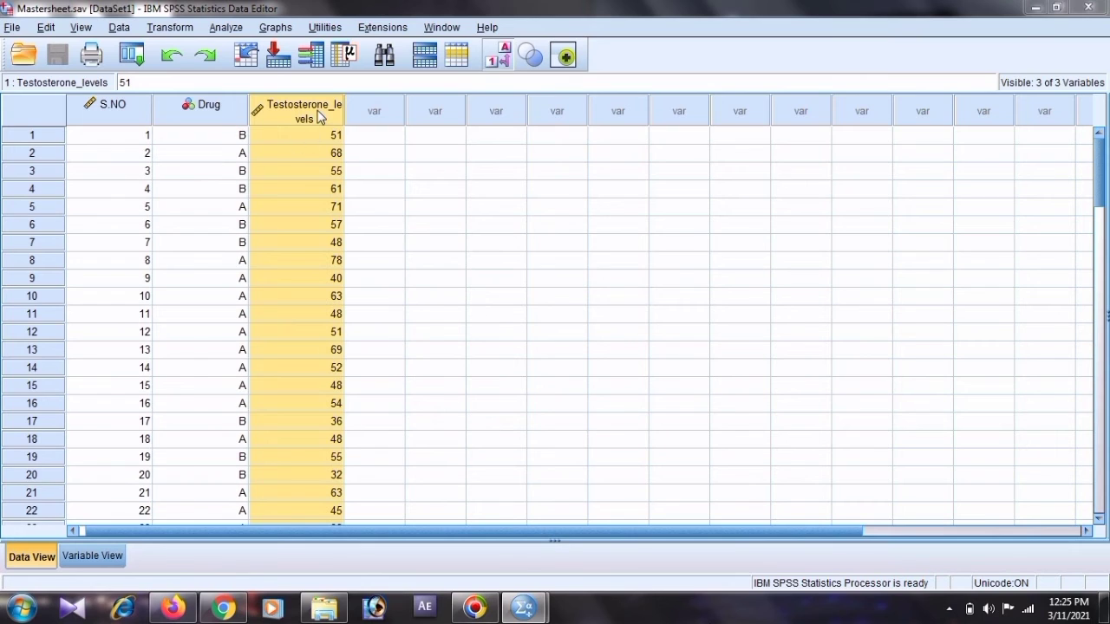
left_click(228, 27)
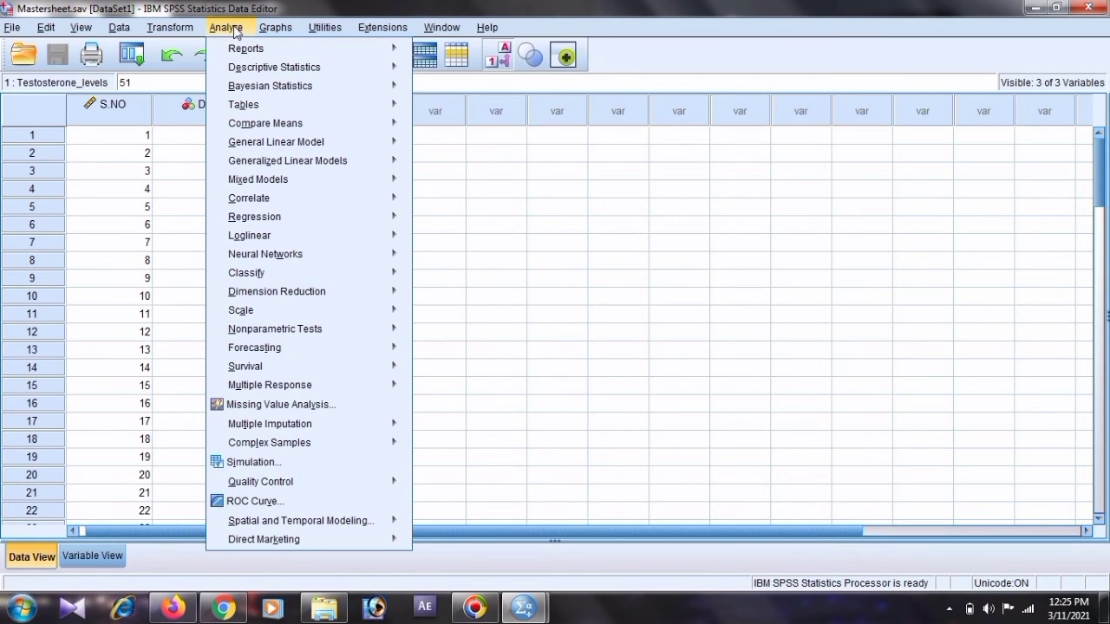
mouse_move(313, 122)
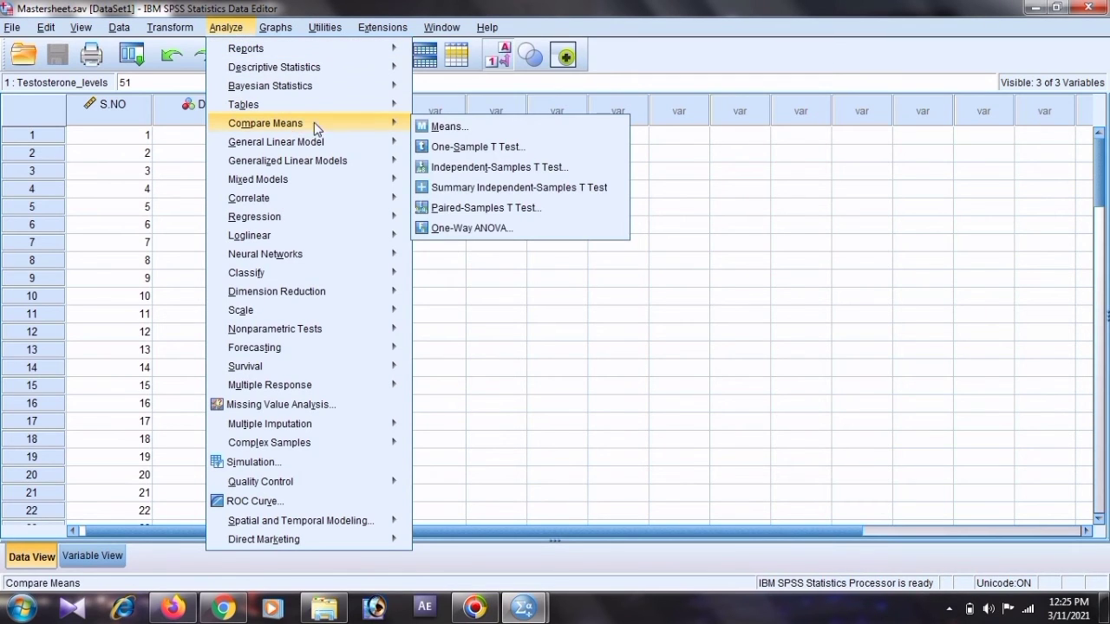
left_click(572, 171)
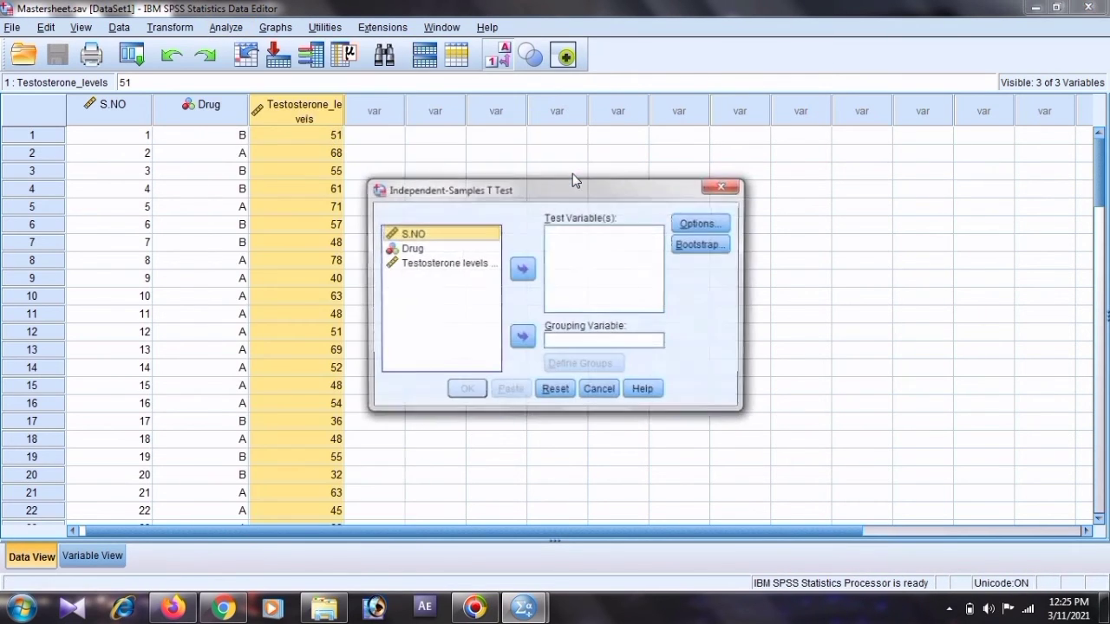
left_click(438, 250)
left_click(522, 339)
Define the Drug groups by specified values, with 1 for Group 1 and 2 for Group 2
left_click(580, 364)
left_click(578, 277)
type("1")
left_click(576, 304)
type("2")
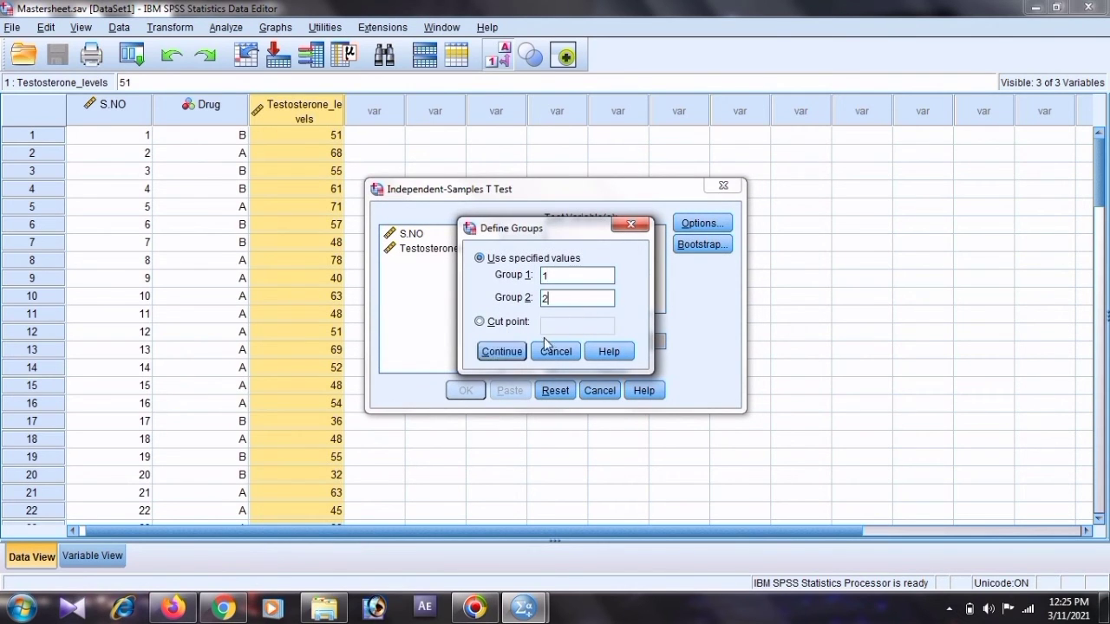
left_click(501, 351)
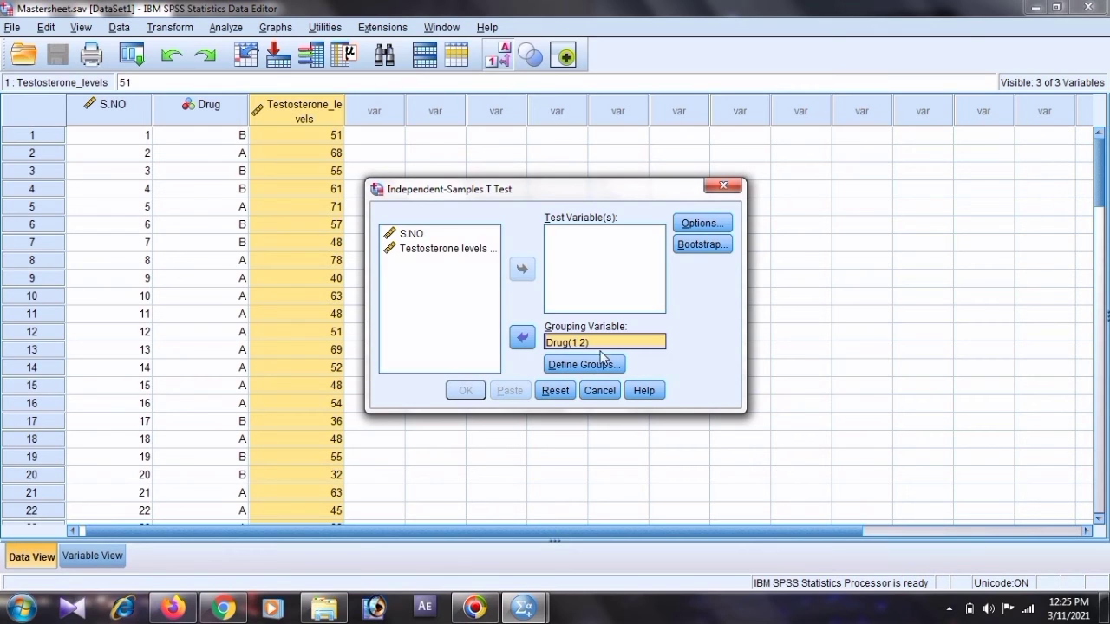
left_click(606, 361)
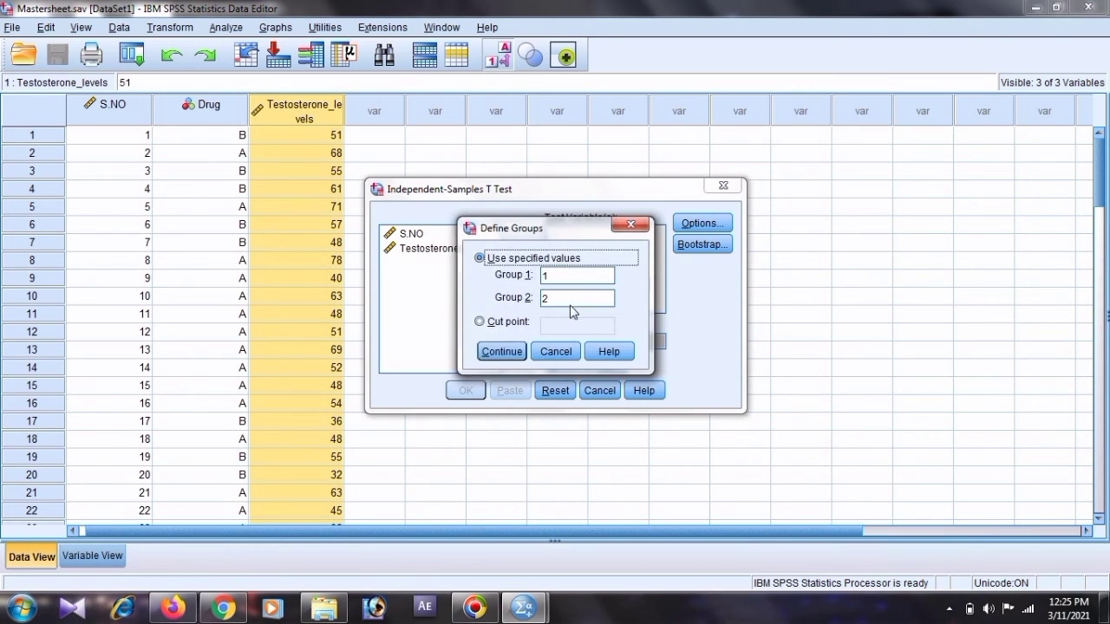
left_click(516, 350)
Run the t test with Testosterone levels as the test variable, keeping the 95% confidence interval and excluding cases analysis by analysis
left_click(483, 262)
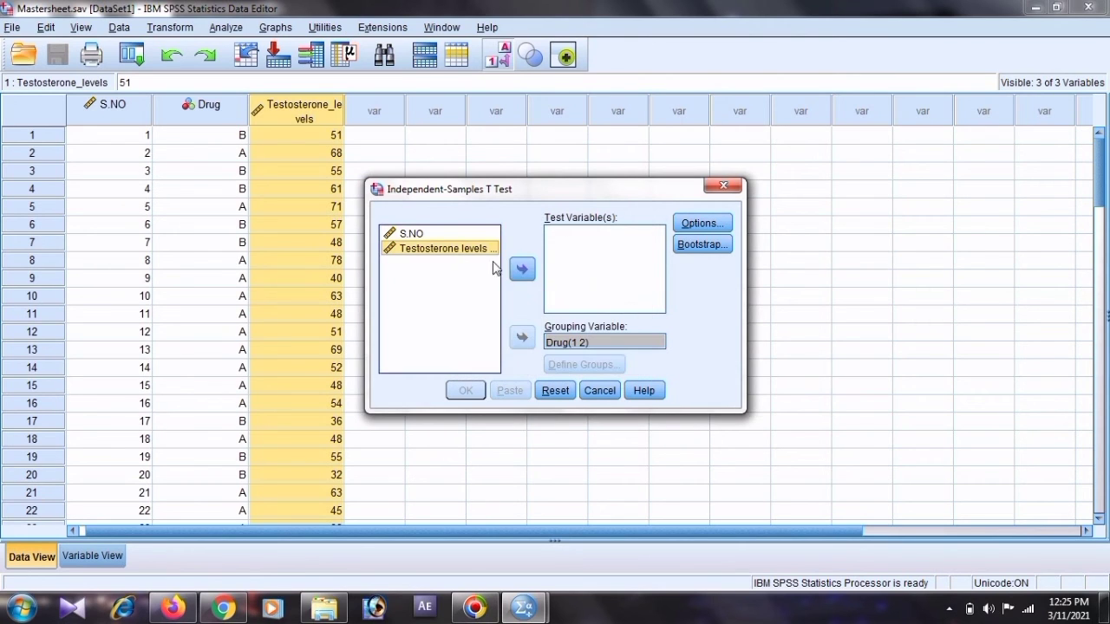
left_click(521, 269)
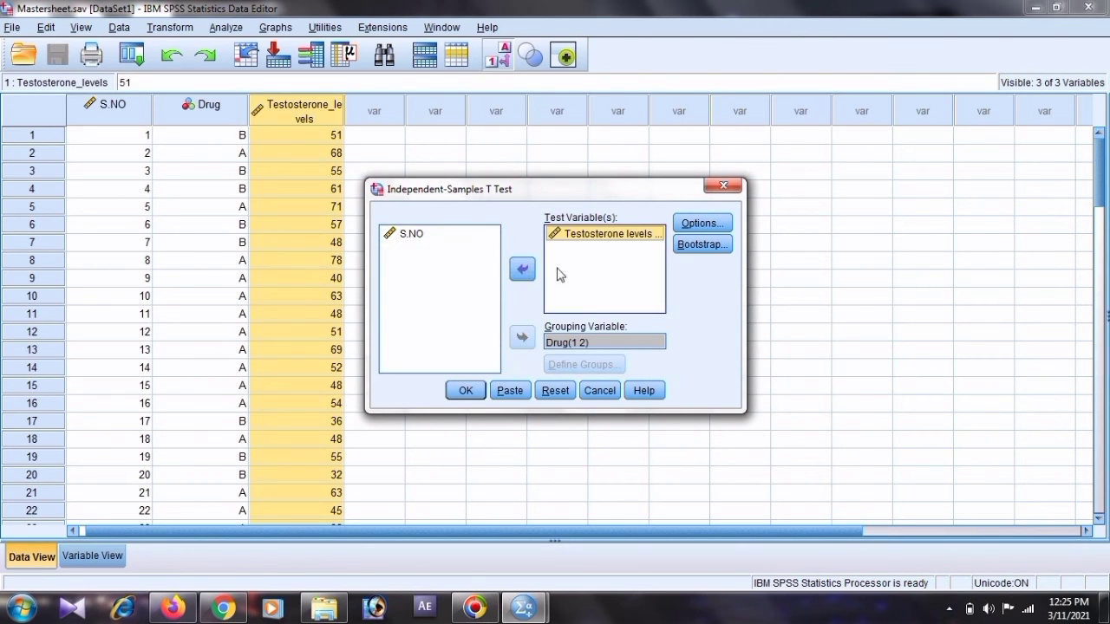
left_click(718, 228)
left_click(636, 264)
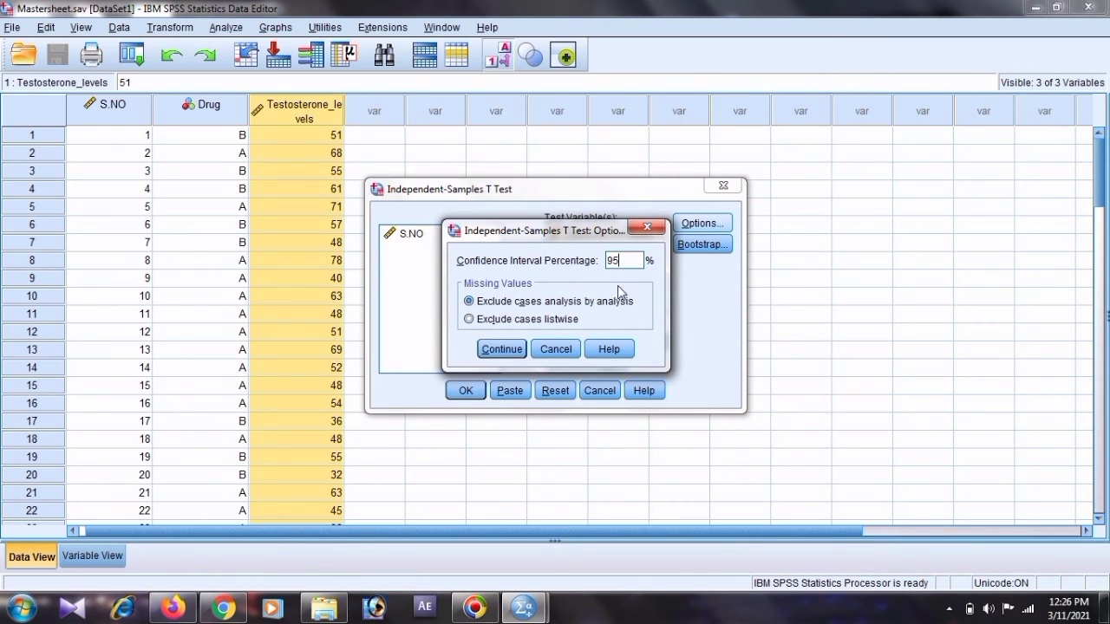
left_click(499, 350)
left_click(465, 396)
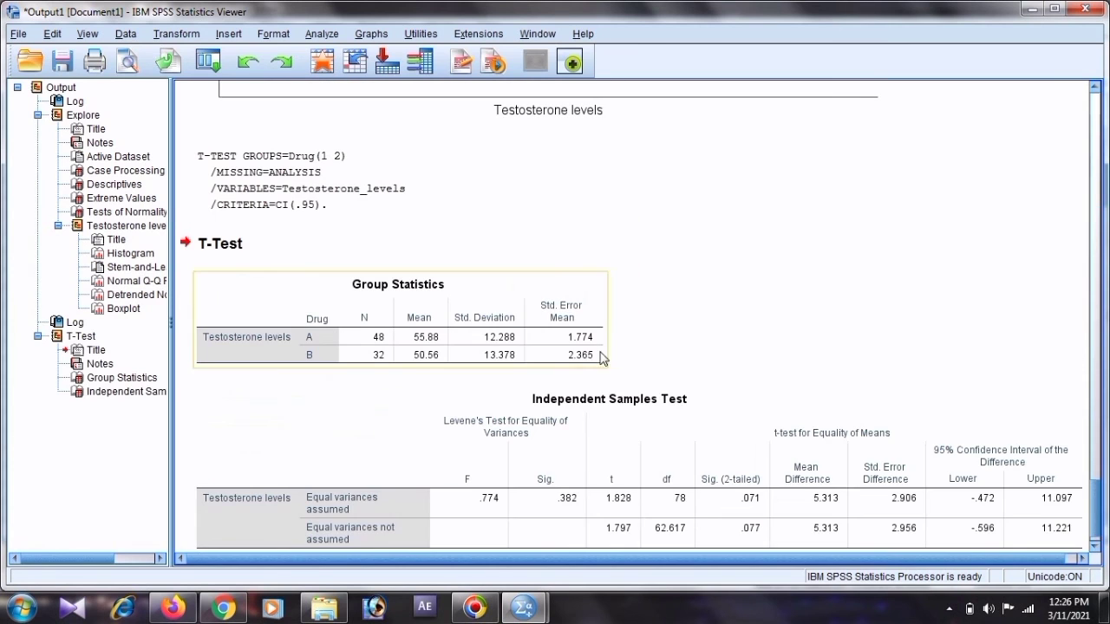
Examine the Group Statistics and Independent Samples Test tables in the T-Test output
scroll(607, 355, "down", 1)
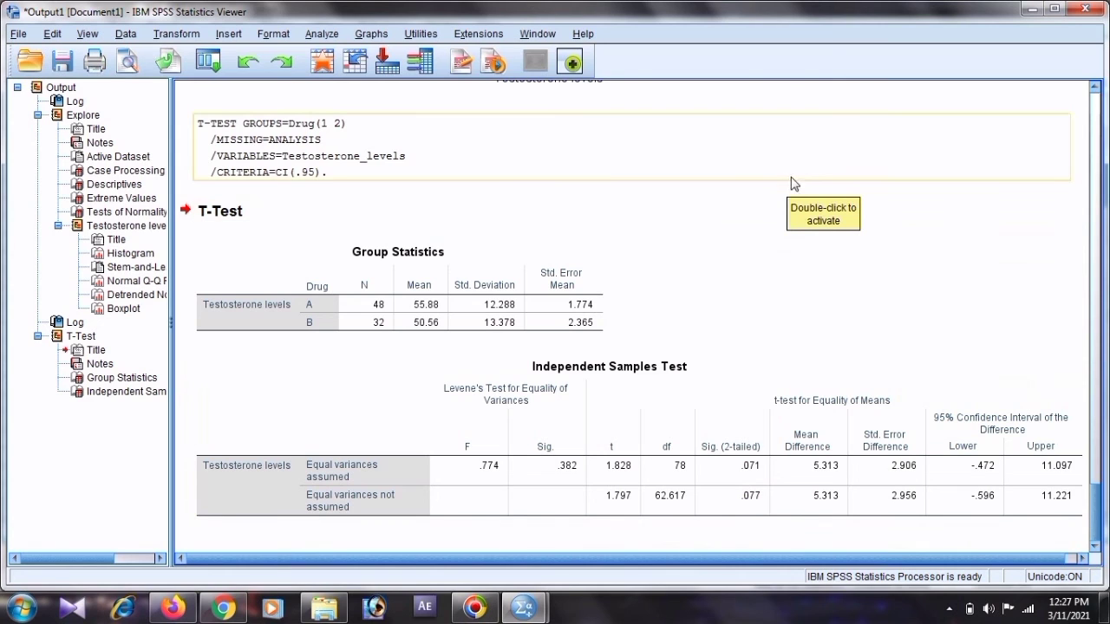
left_click(975, 204)
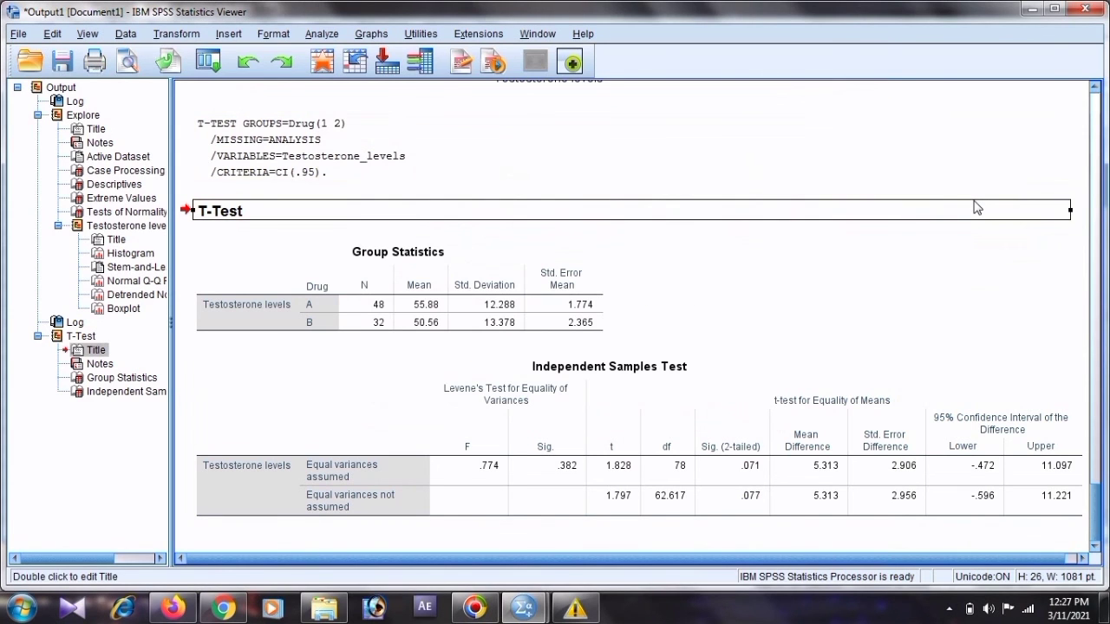